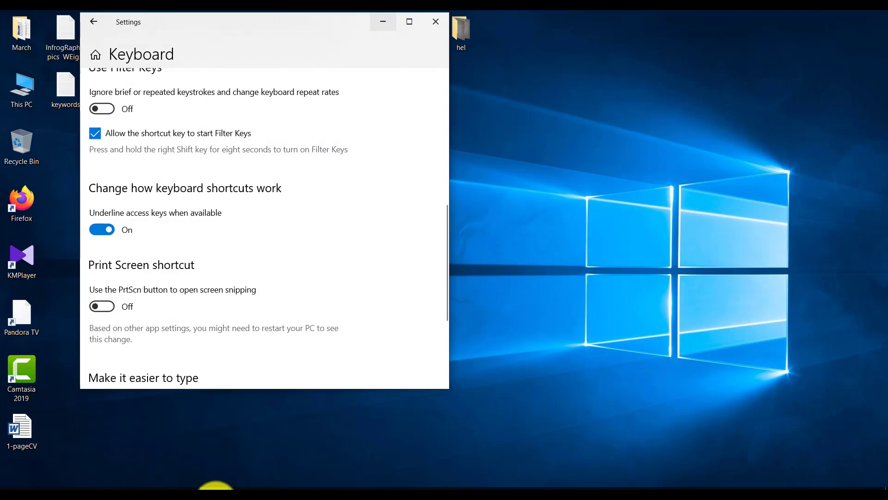
Step: Maximize Settings and show the Keyboard page with 'Underline access keys when available' On
left_click(215, 489)
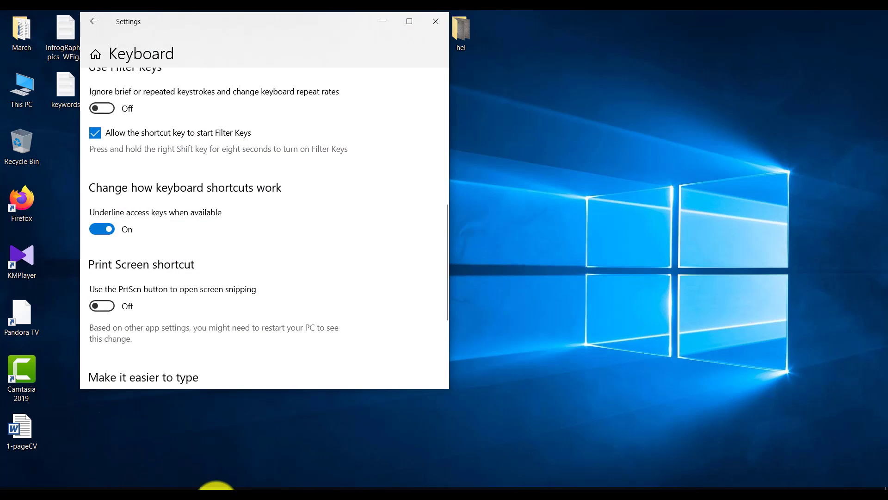
double_click(197, 64)
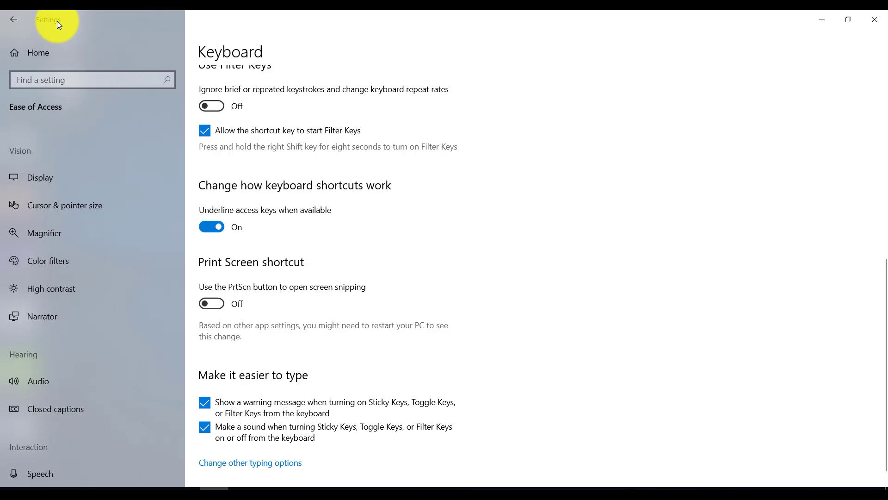
left_click(95, 84)
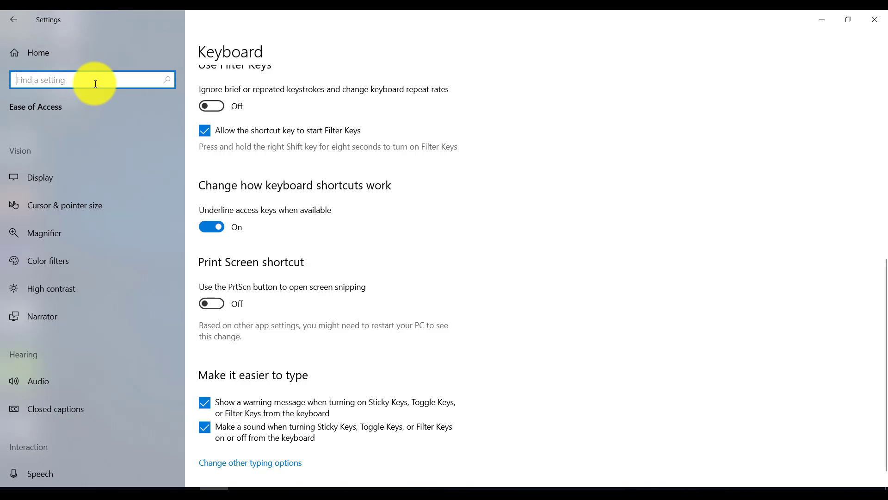
scroll(271, 105, "up", 6)
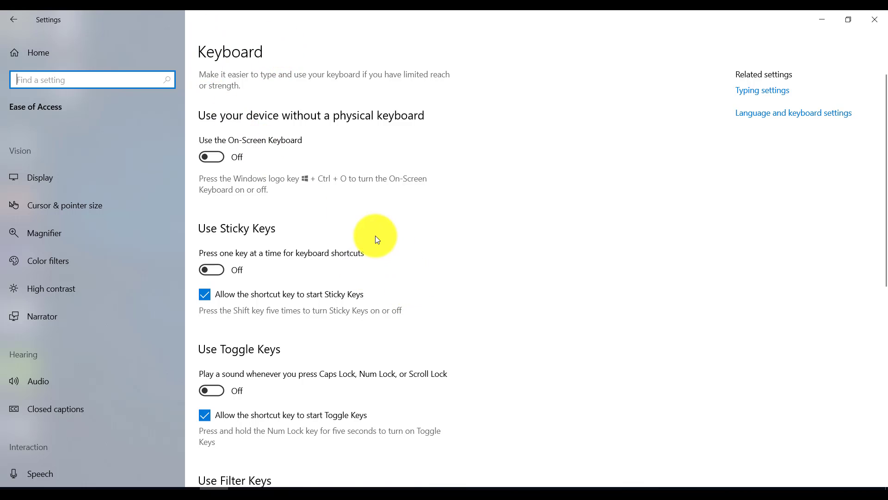
scroll(375, 236, "down", 5)
scroll(375, 235, "down", 2)
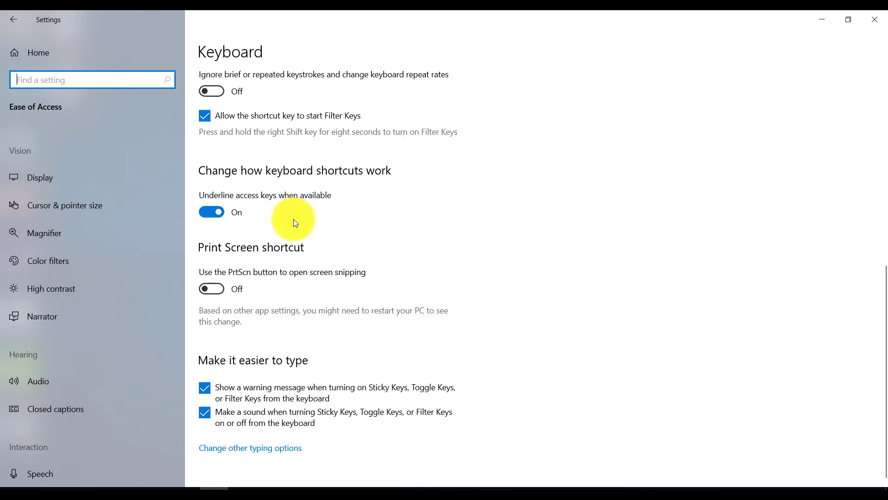
left_click(387, 169)
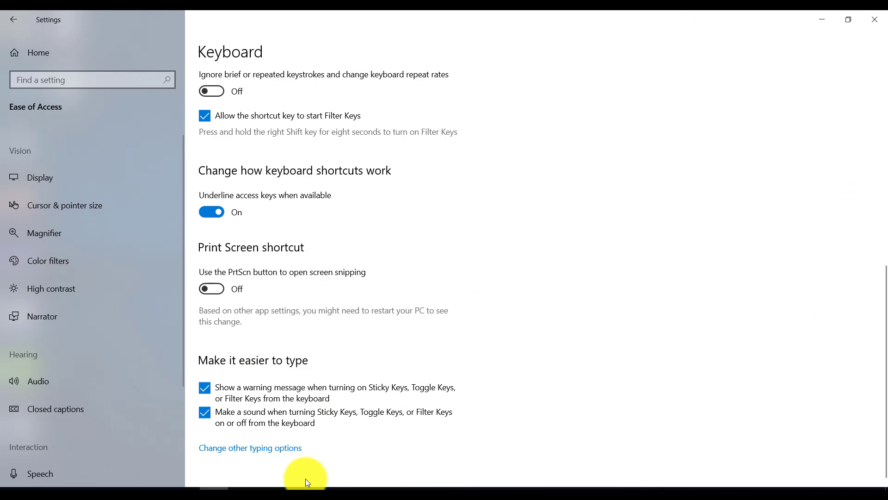
Step: Bring up Control Panel from the taskbar and enter the Ease of Access category
left_click(243, 491)
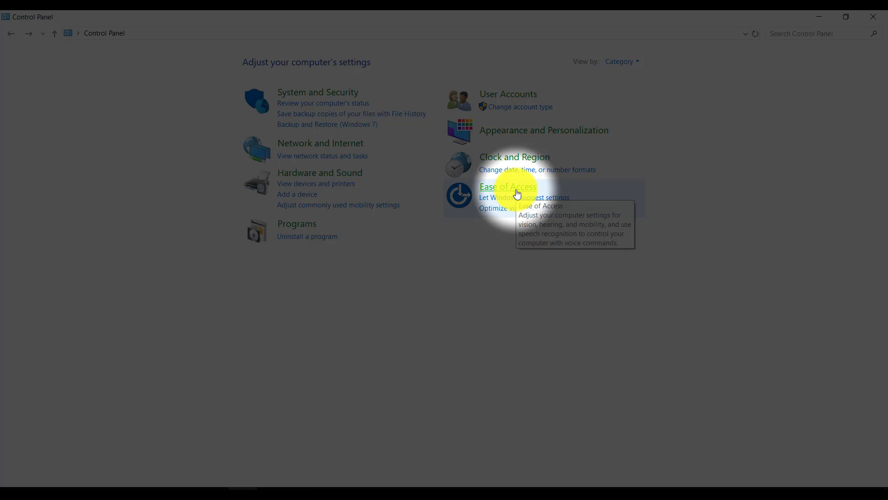
left_click(517, 193)
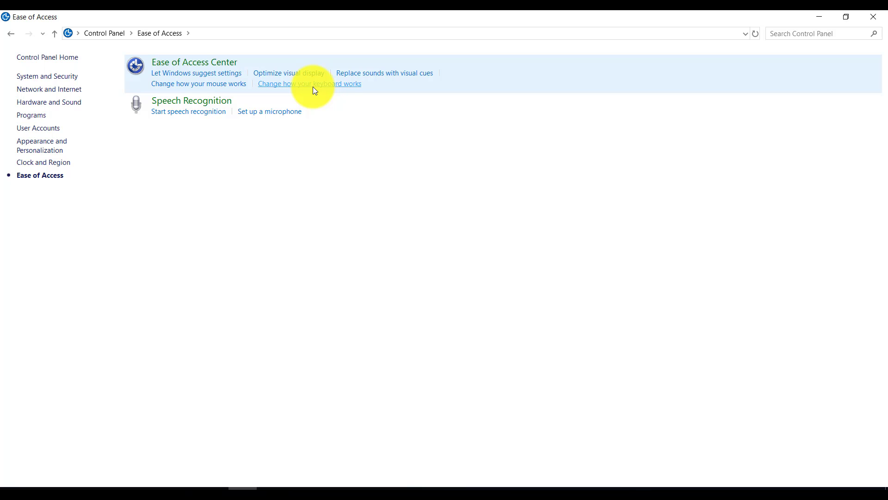
Step: Go to 'Change how your keyboard works' to reach the keyboard easier-to-use page
left_click(313, 88)
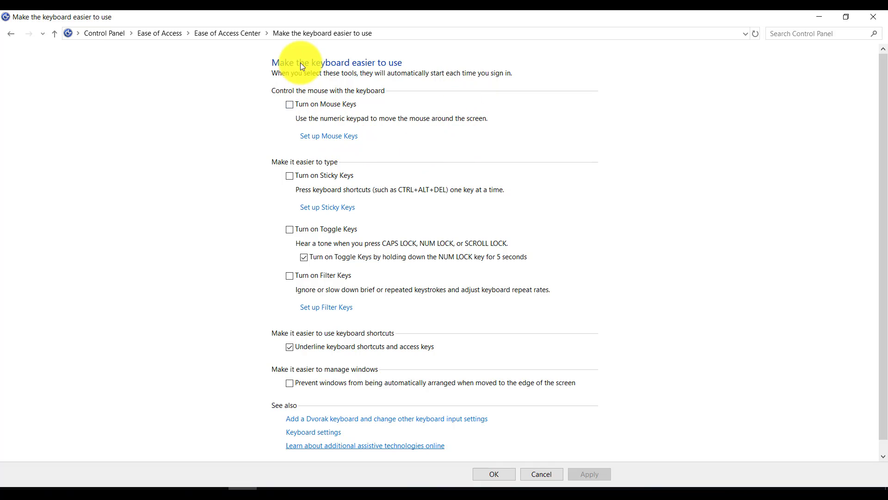
left_click(328, 177)
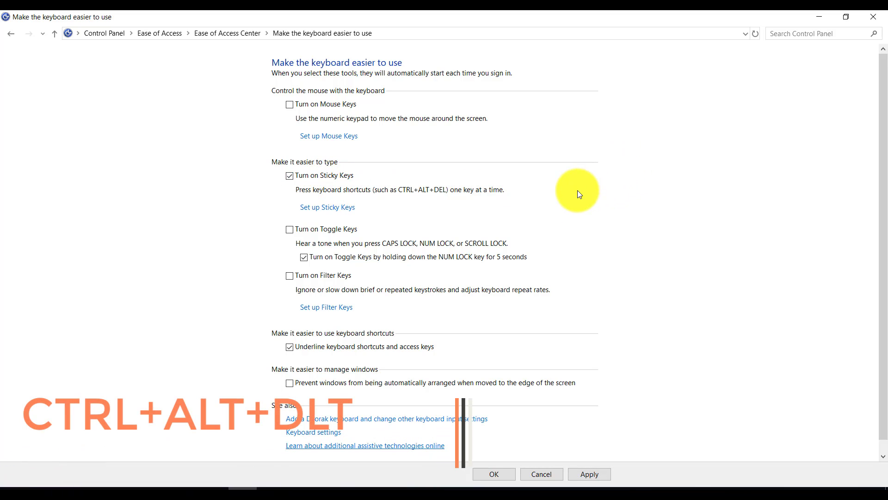
left_click(294, 176)
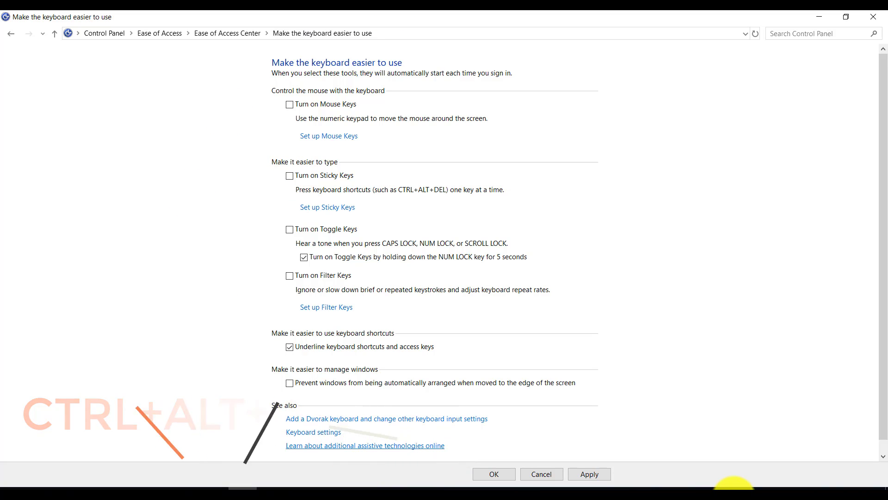